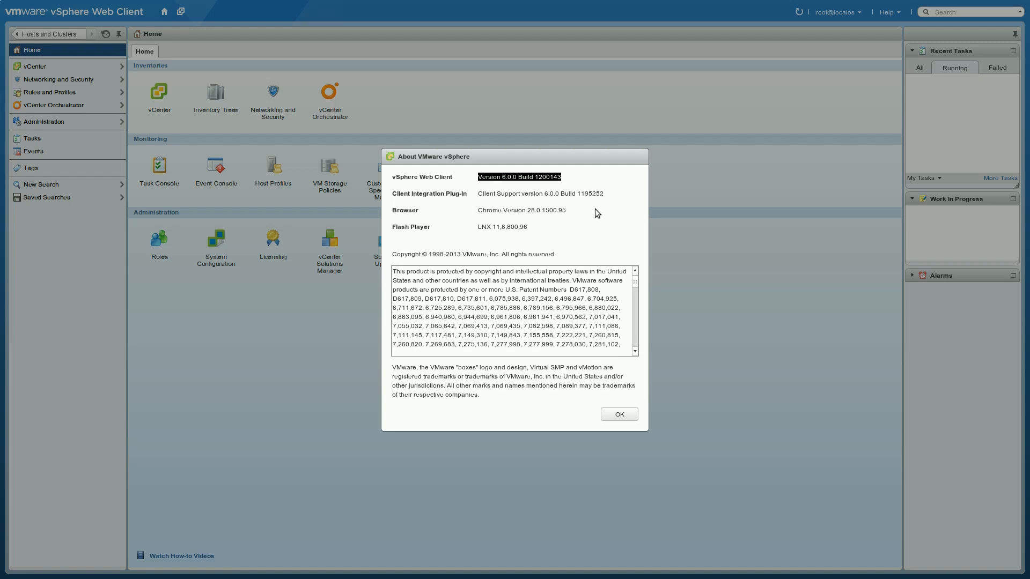
# Close the version information and inspect the VVOL datastore's type and connectivity with hosts
pyautogui.click(616, 414)
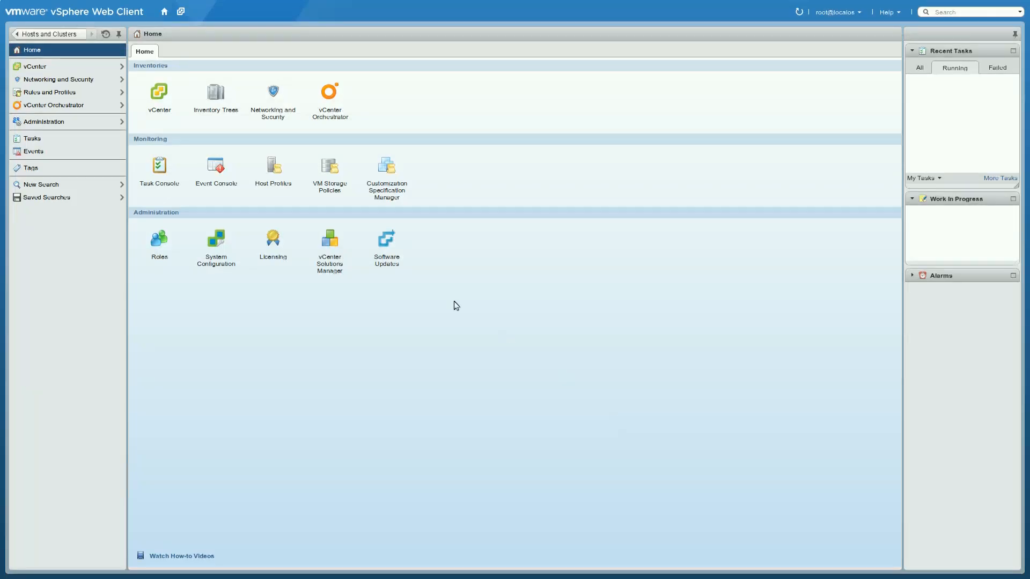
pyautogui.click(155, 95)
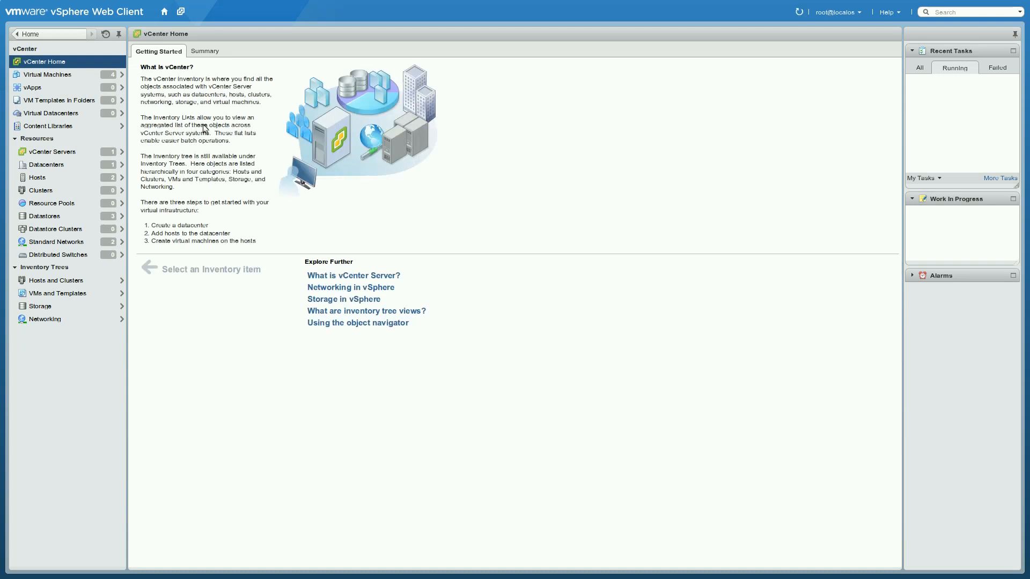
pyautogui.click(51, 216)
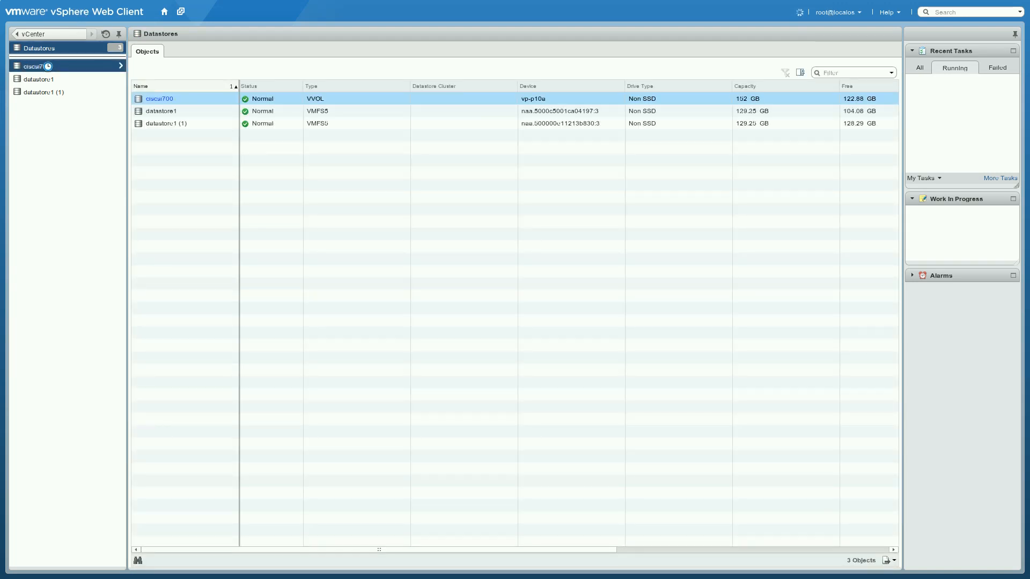
pyautogui.click(44, 63)
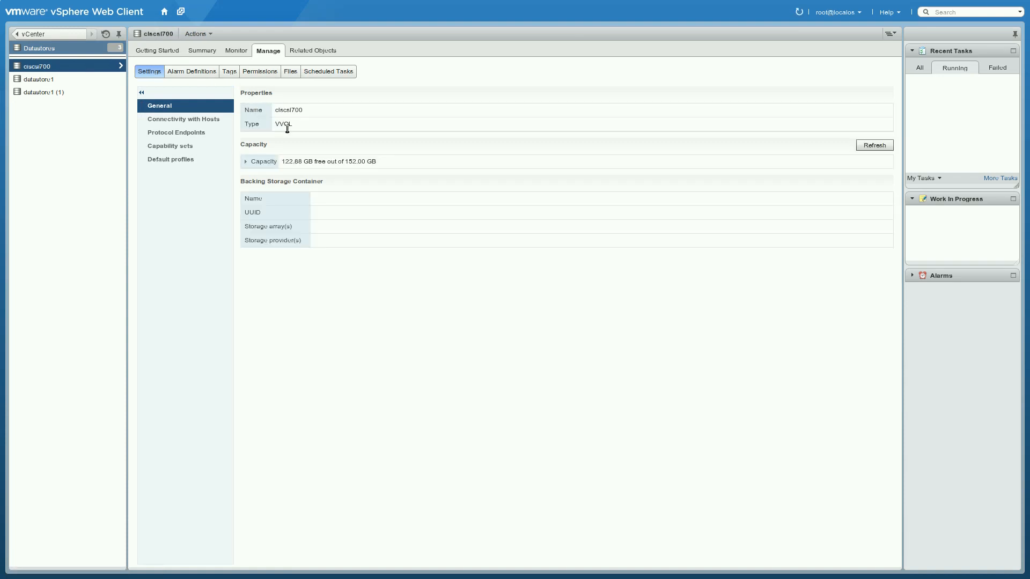
pyautogui.moveTo(276, 125); pyautogui.dragTo(293, 125)
pyautogui.click(209, 120)
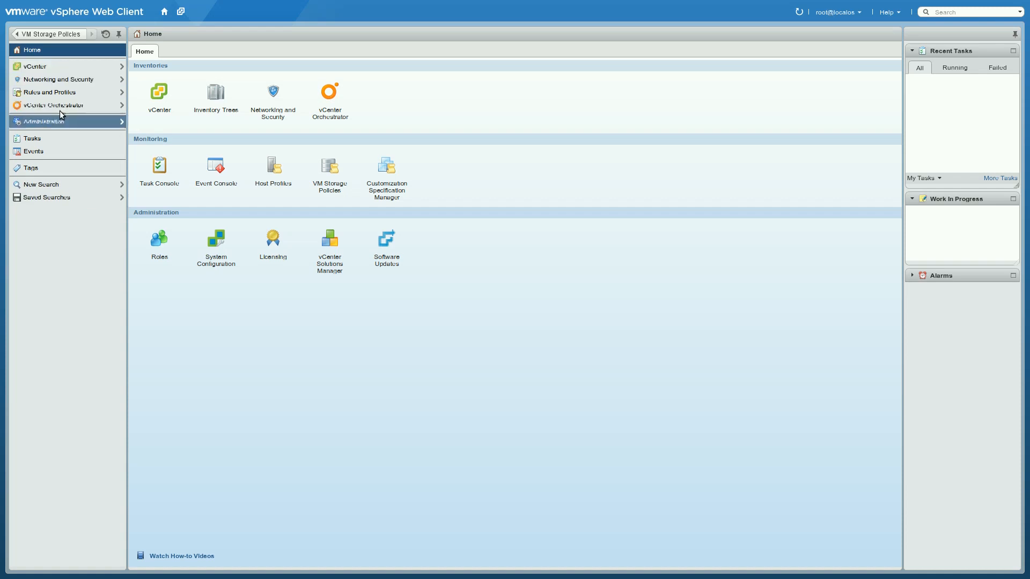
# Start a new VM storage policy named Enterprise and proceed to its first rule set
pyautogui.click(63, 95)
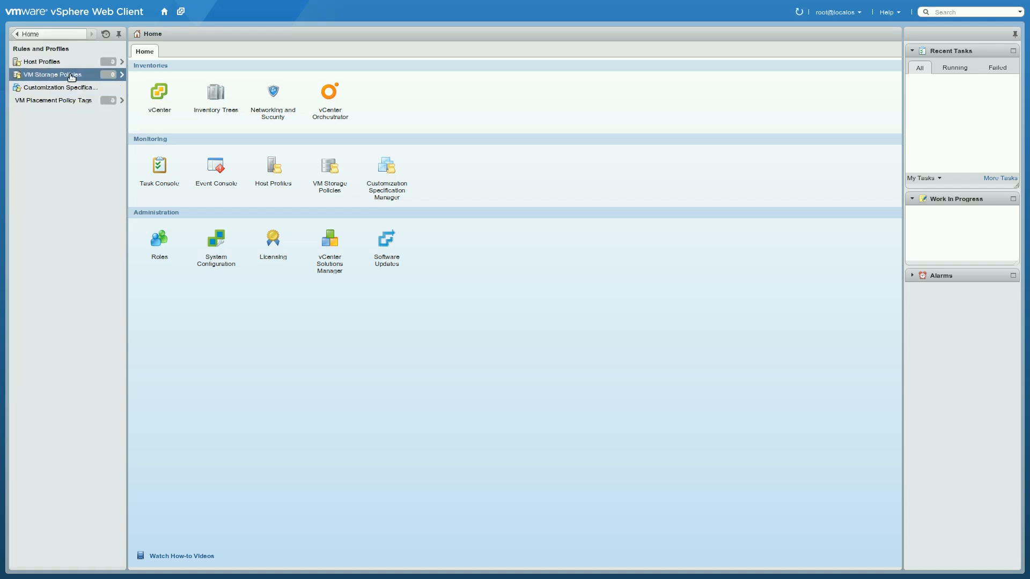
pyautogui.click(71, 75)
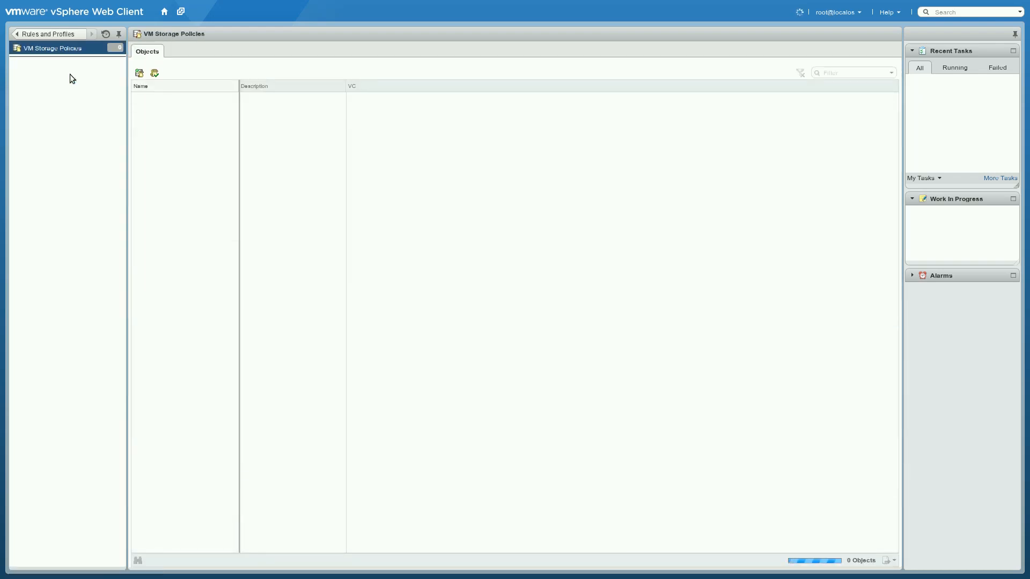
pyautogui.click(139, 75)
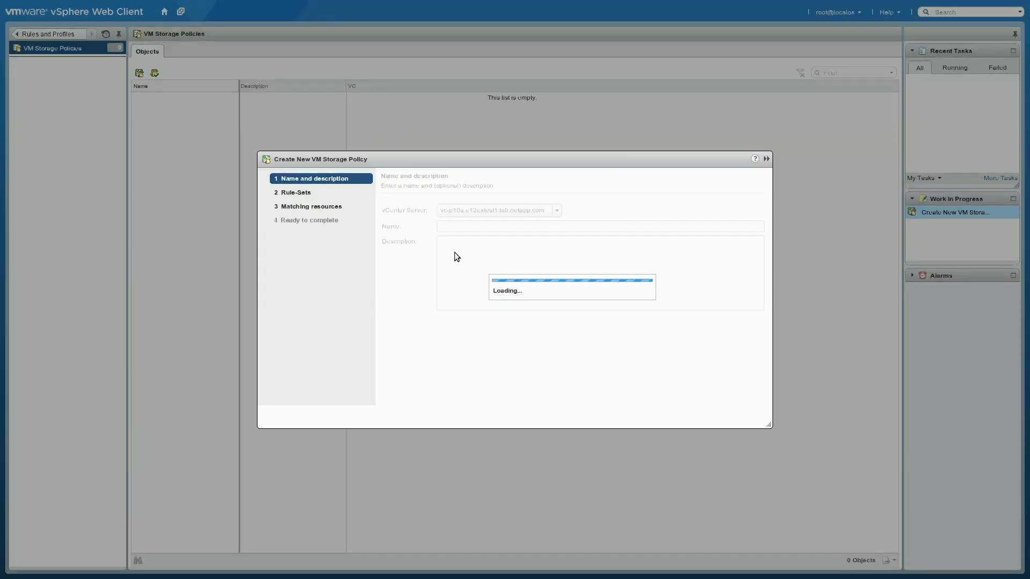
pyautogui.click(462, 228)
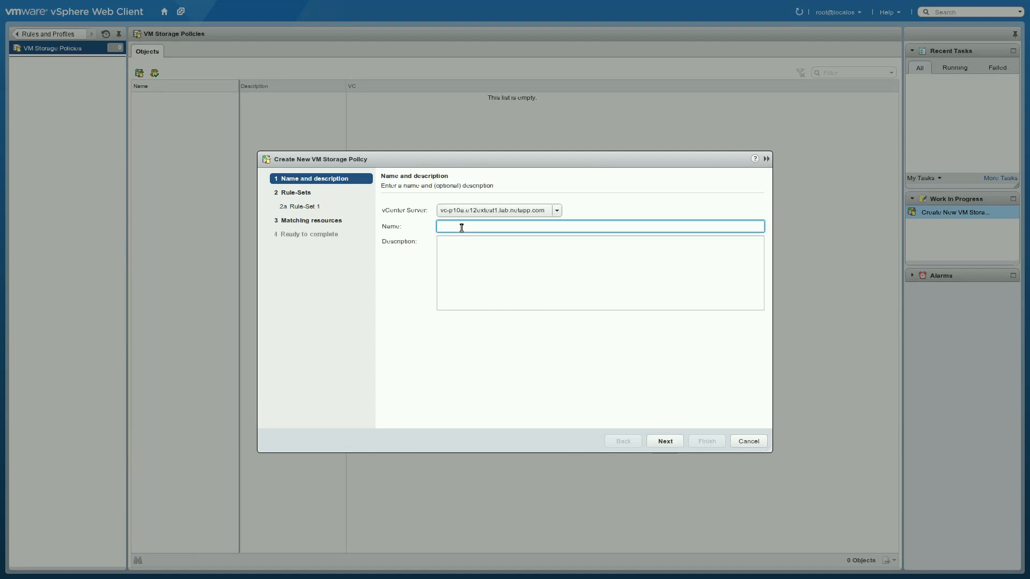
pyautogui.write('Enterprise')
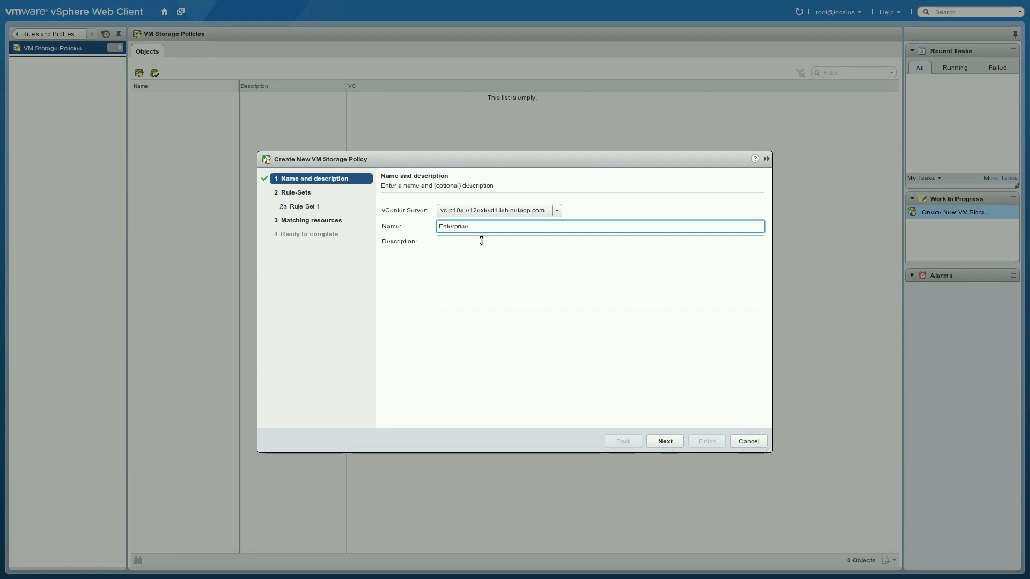
pyautogui.click(665, 441)
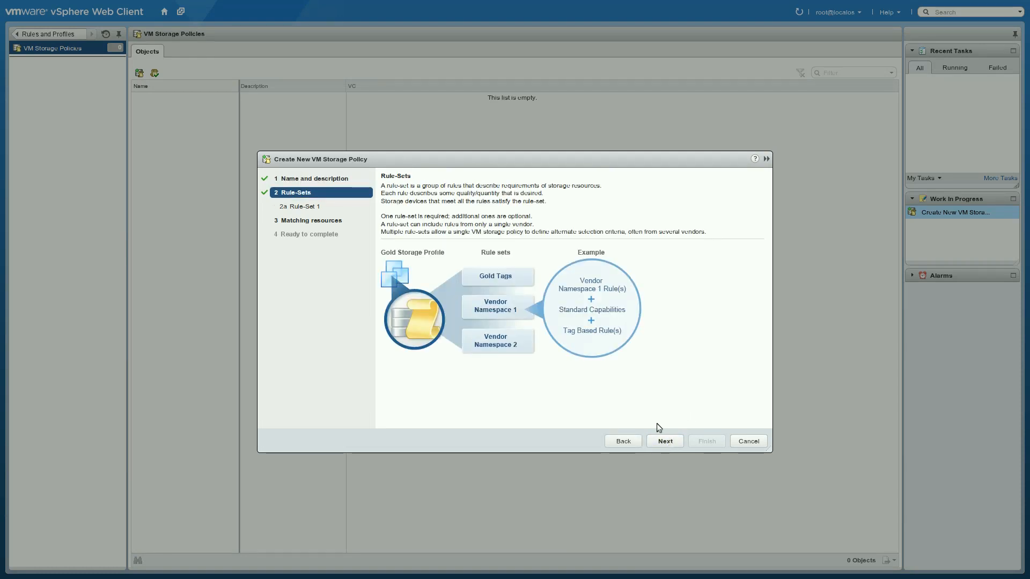
pyautogui.click(663, 441)
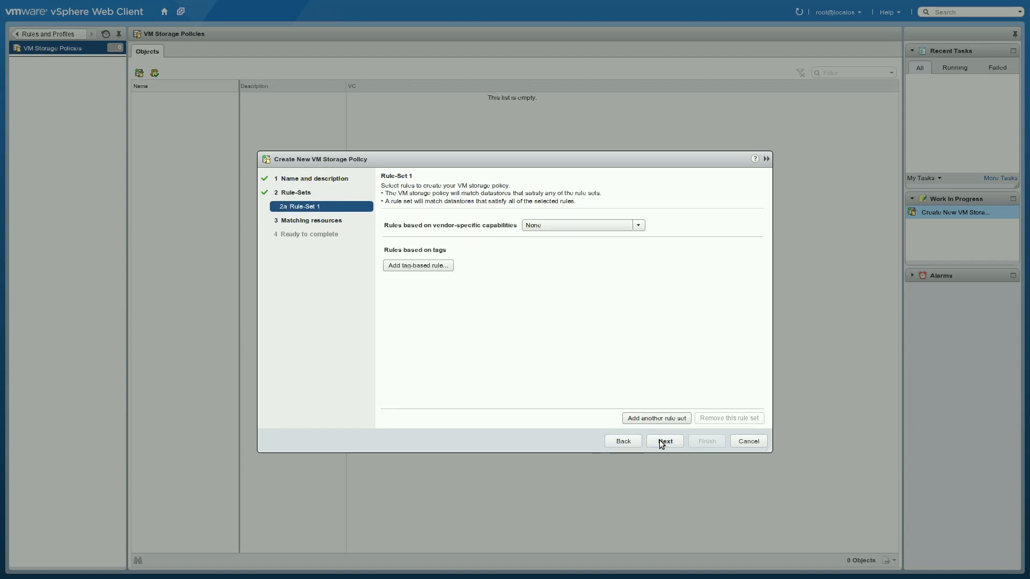
# Base Rule-Set 1 on NTAP vendor-specific capabilities and review the capabilities available to add
pyautogui.click(638, 225)
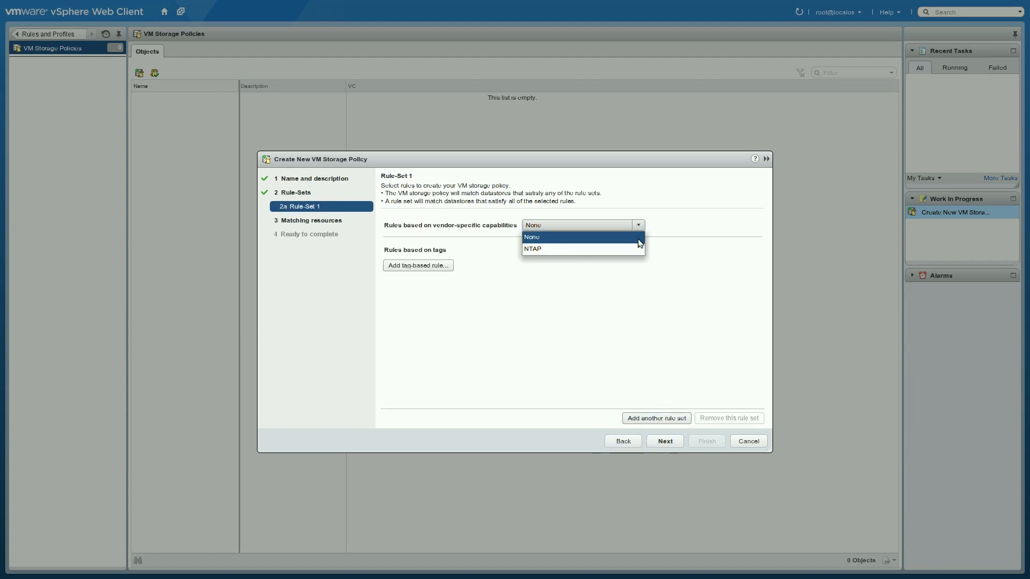
pyautogui.click(636, 245)
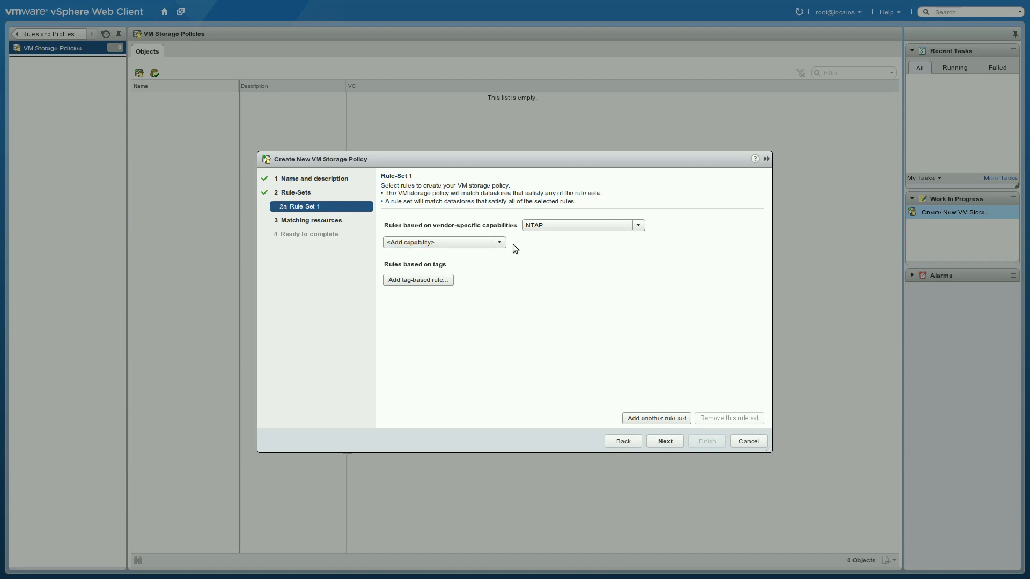
pyautogui.click(499, 243)
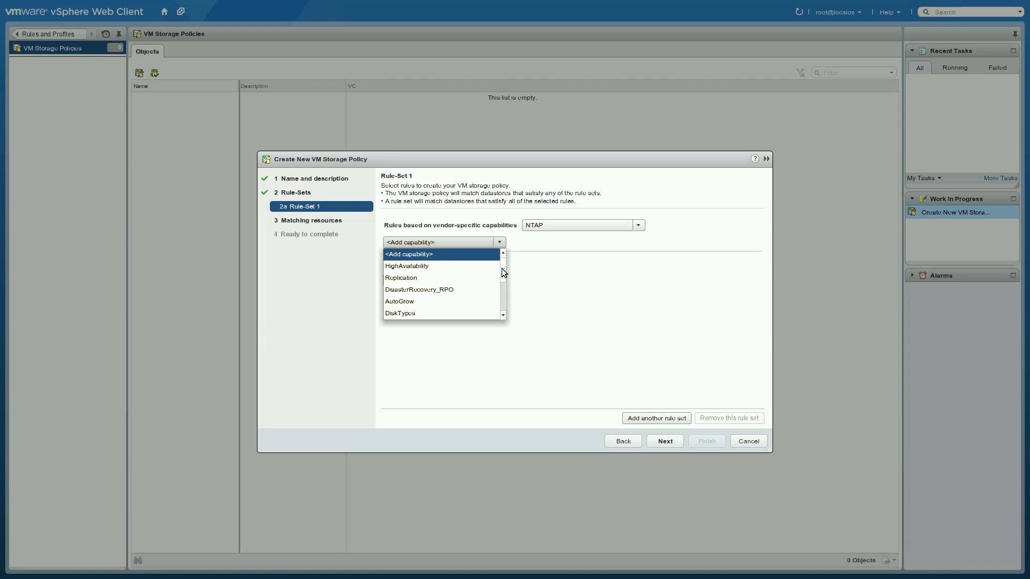
pyautogui.moveTo(501, 268); pyautogui.dragTo(501, 273)
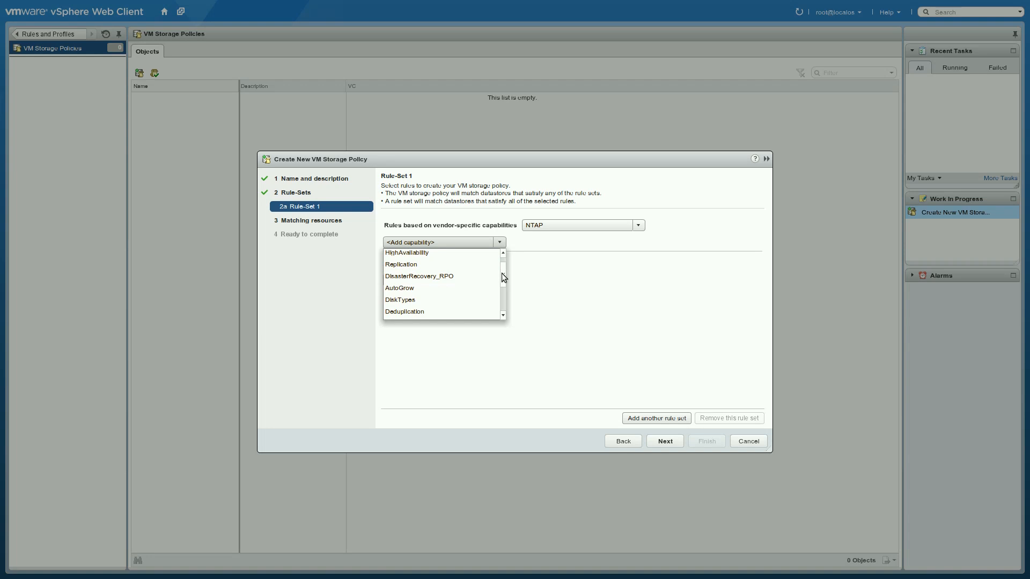
pyautogui.moveTo(501, 273); pyautogui.dragTo(503, 297)
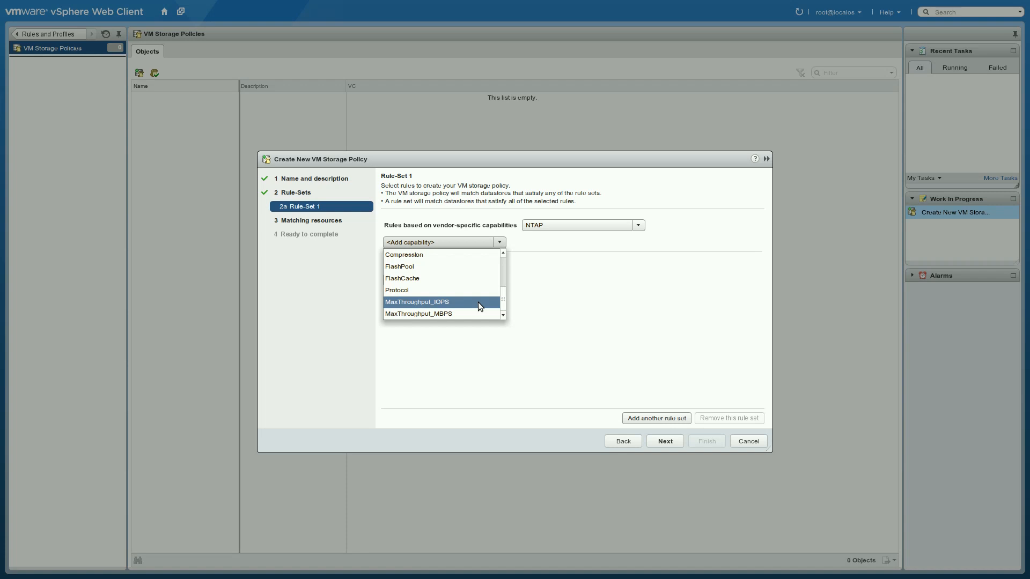
pyautogui.moveTo(502, 298); pyautogui.dragTo(504, 251)
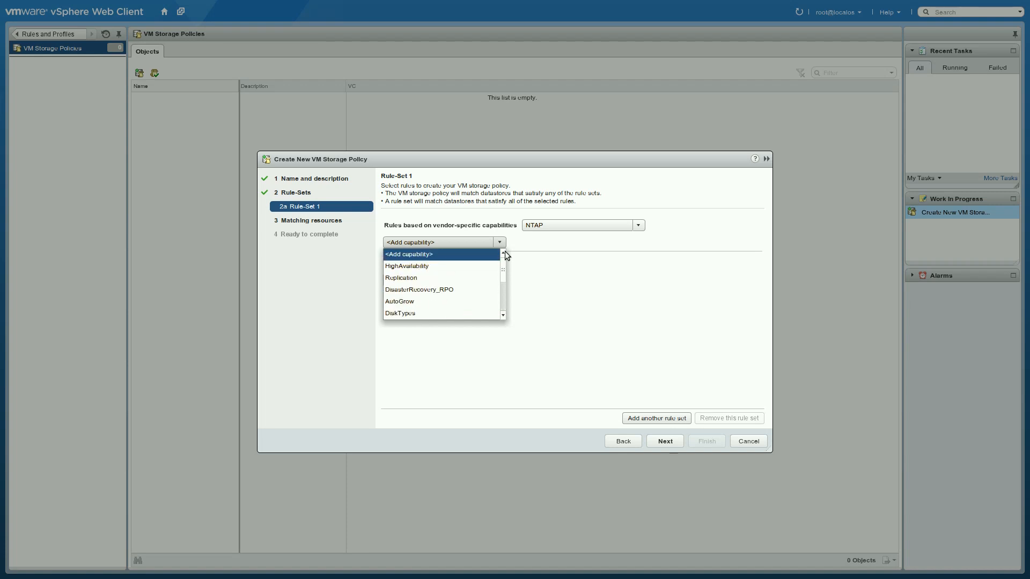
# Add the HighAvailability, Replication and Deduplication capabilities to the Enterprise policy's rule set
pyautogui.click(440, 266)
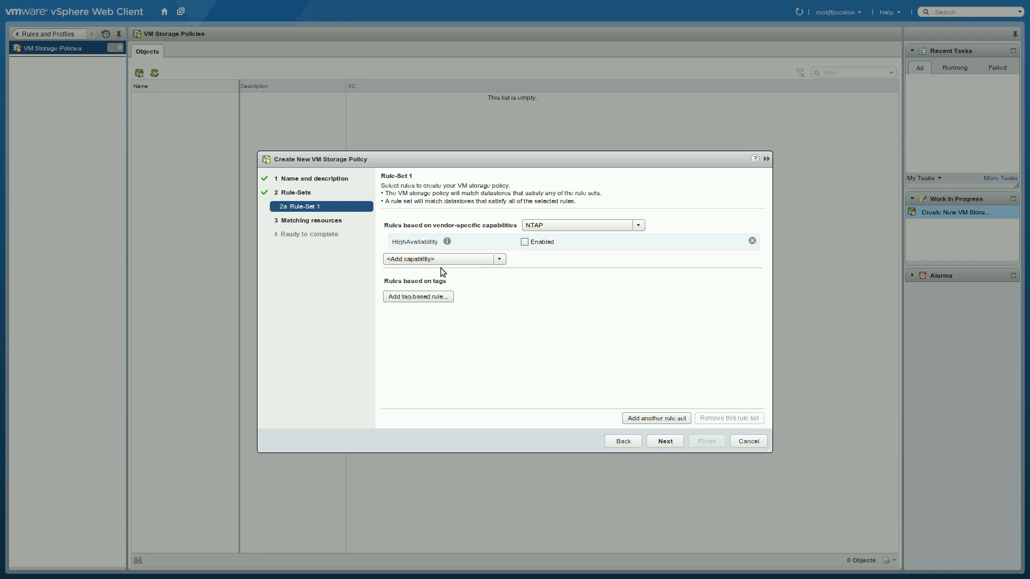
pyautogui.click(500, 259)
pyautogui.click(475, 282)
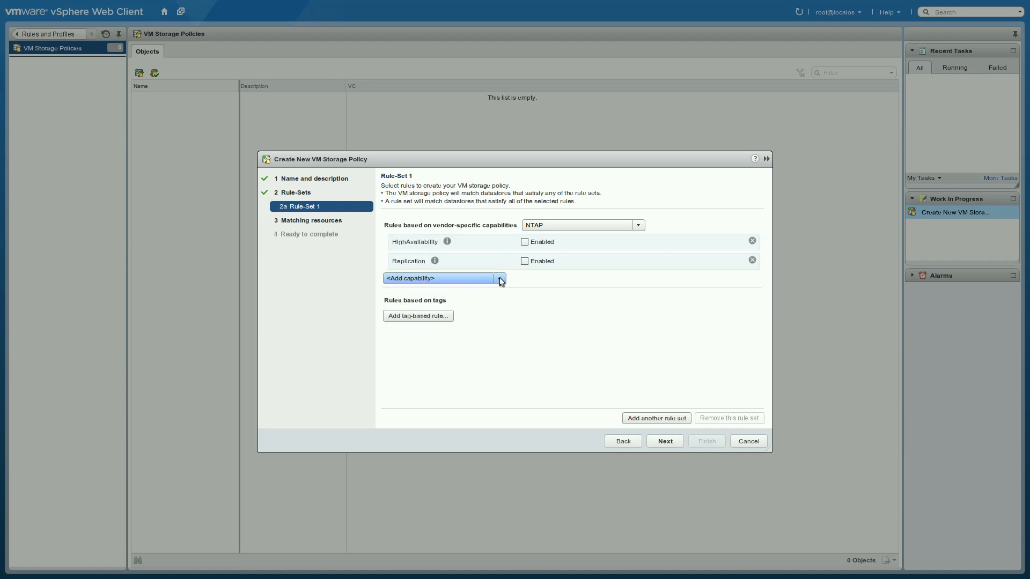
pyautogui.click(500, 278)
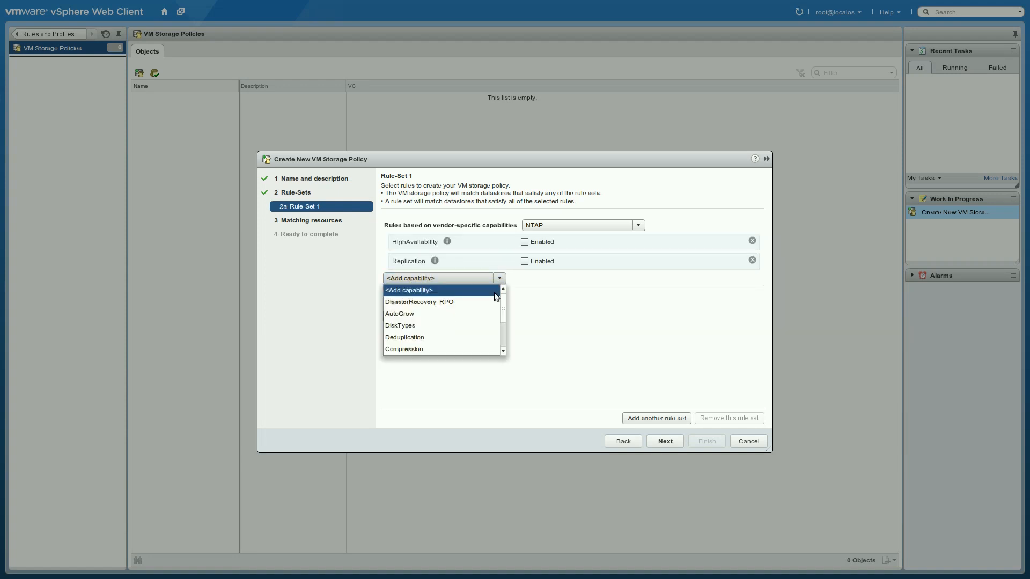
pyautogui.click(481, 337)
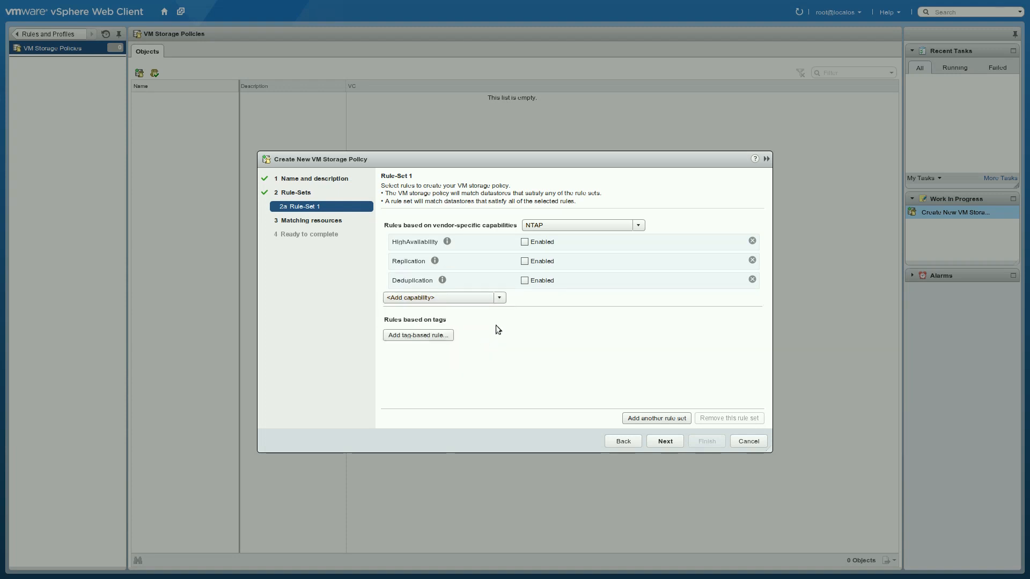
# Enable HighAvailability, Replication and Deduplication, and finish creating the Enterprise policy
pyautogui.click(524, 242)
pyautogui.click(524, 261)
pyautogui.click(671, 442)
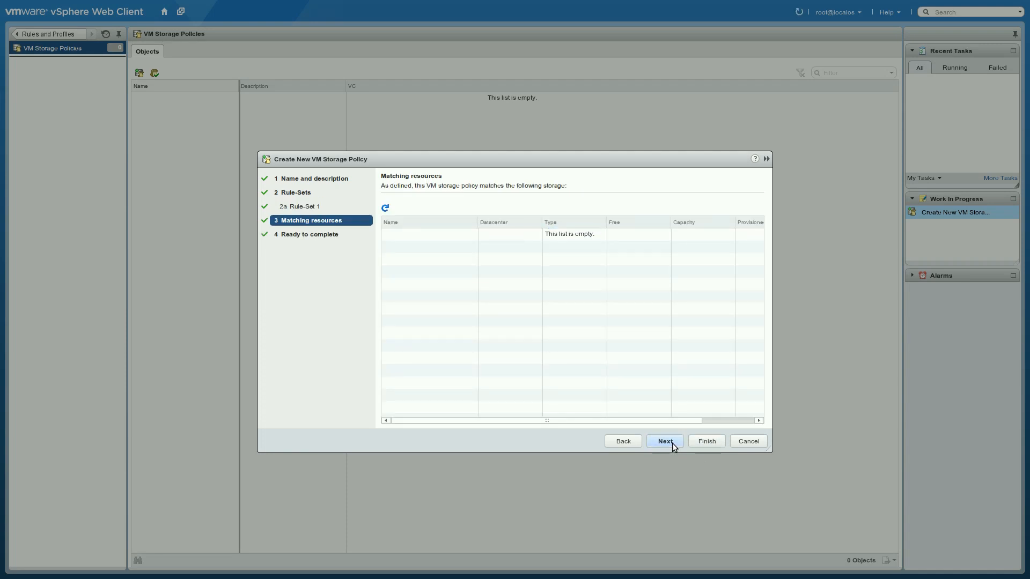
pyautogui.click(671, 443)
pyautogui.click(700, 441)
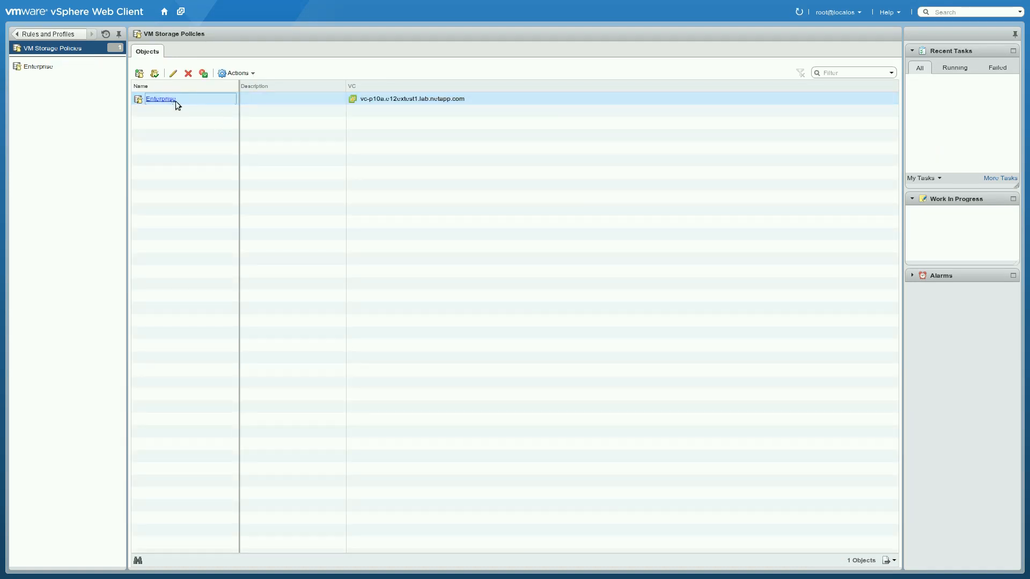
# Review Rule-Set 1 of the Enterprise policy and its other available capabilities without saving any changes
pyautogui.click(201, 99)
pyautogui.click(174, 74)
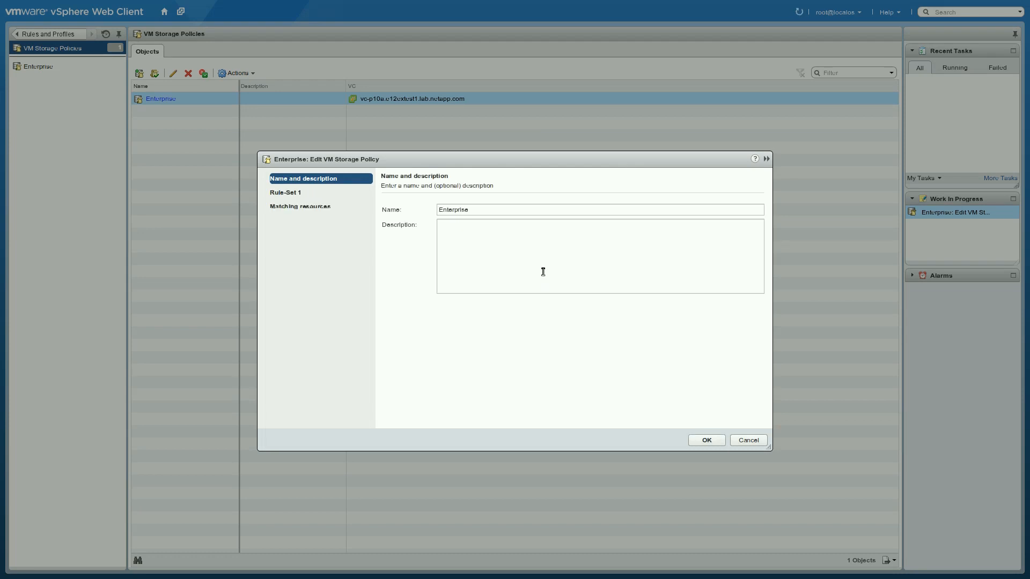
pyautogui.click(300, 192)
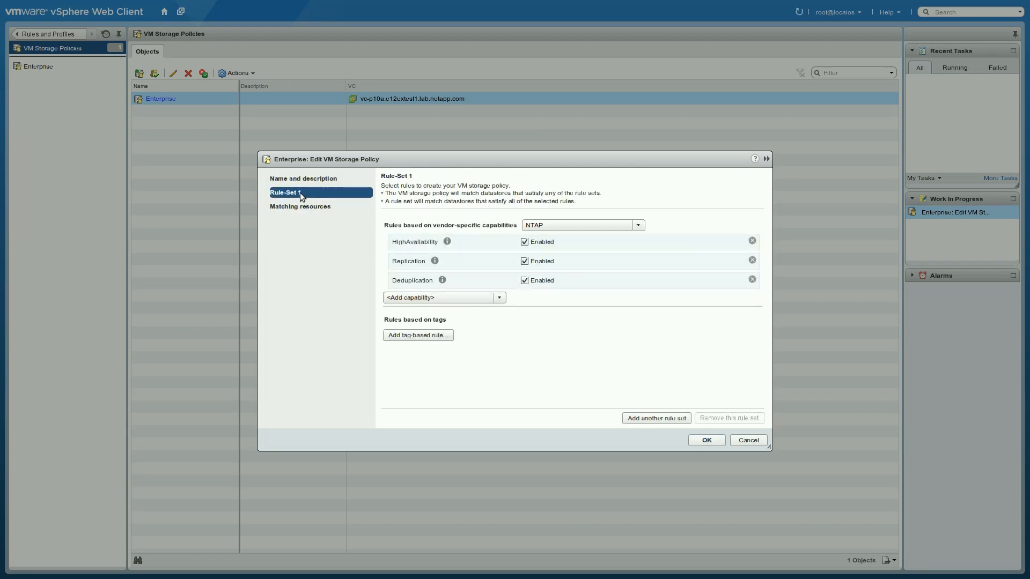
pyautogui.click(499, 300)
pyautogui.moveTo(503, 328)
pyautogui.mouseDown()
pyautogui.moveTo(508, 370)
pyautogui.moveTo(508, 318)
pyautogui.mouseUp()
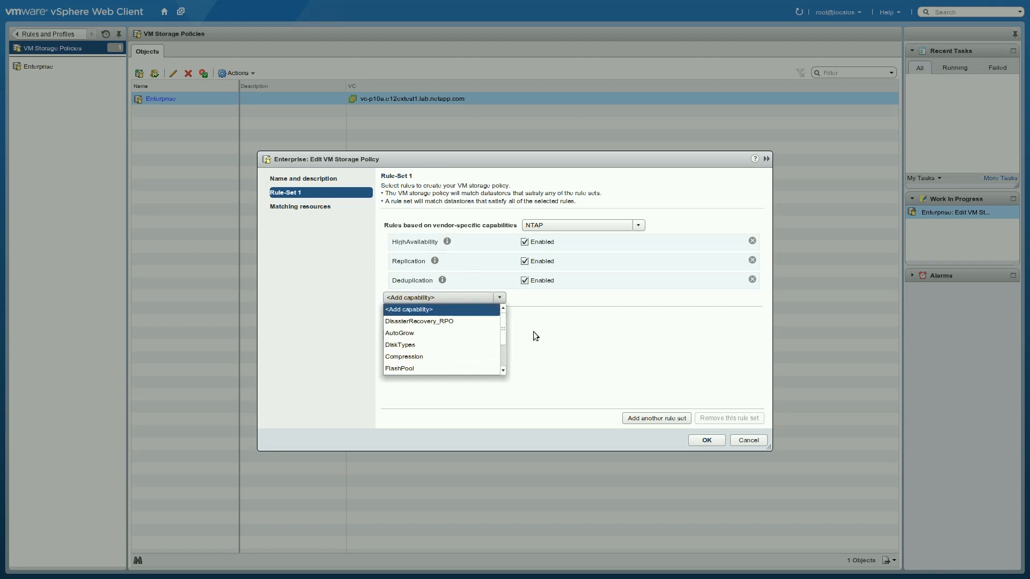
pyautogui.click(741, 441)
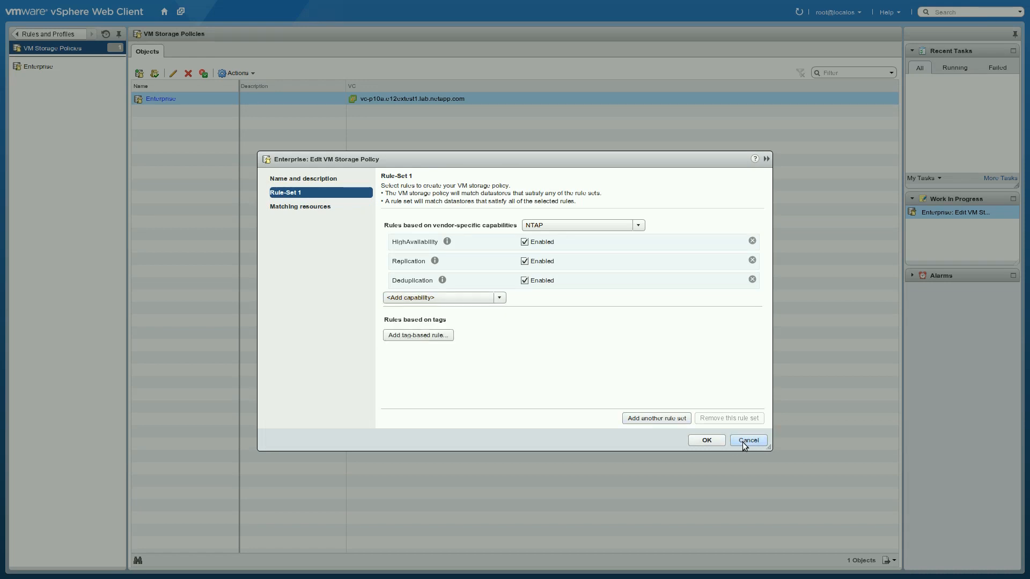
pyautogui.click(742, 441)
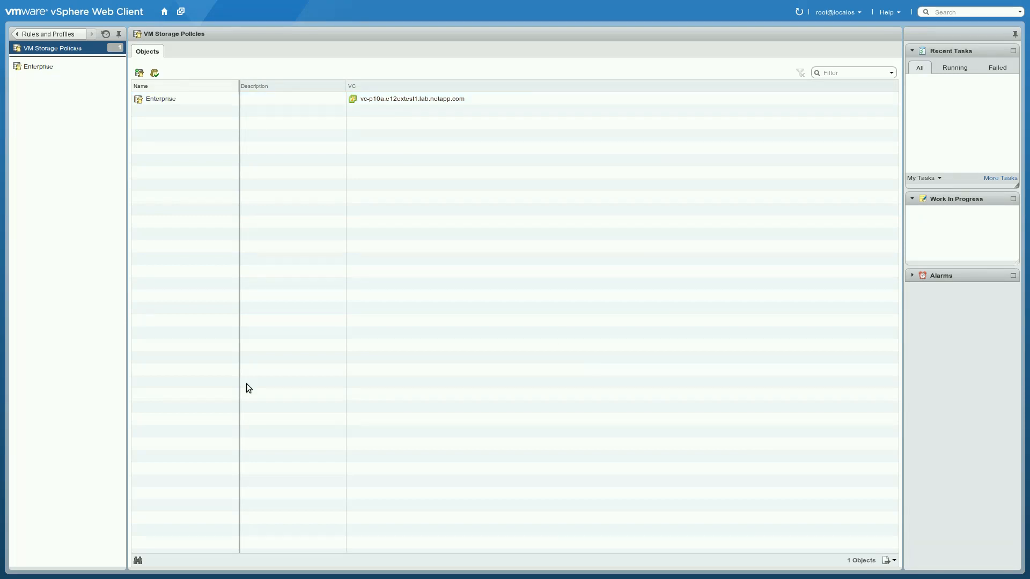
# Start another VM storage policy named Value and proceed to its first rule set
pyautogui.click(139, 73)
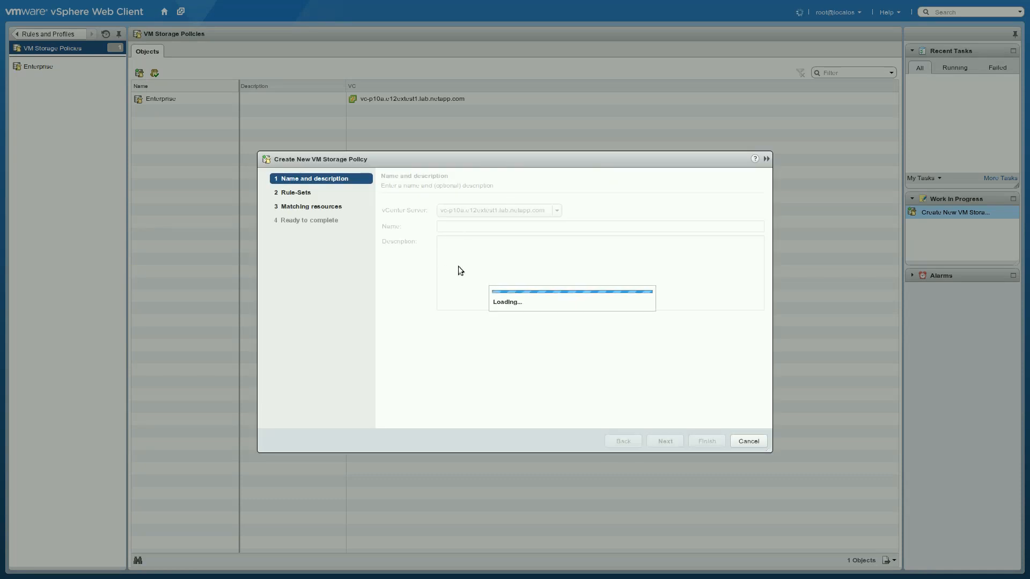
pyautogui.click(461, 225)
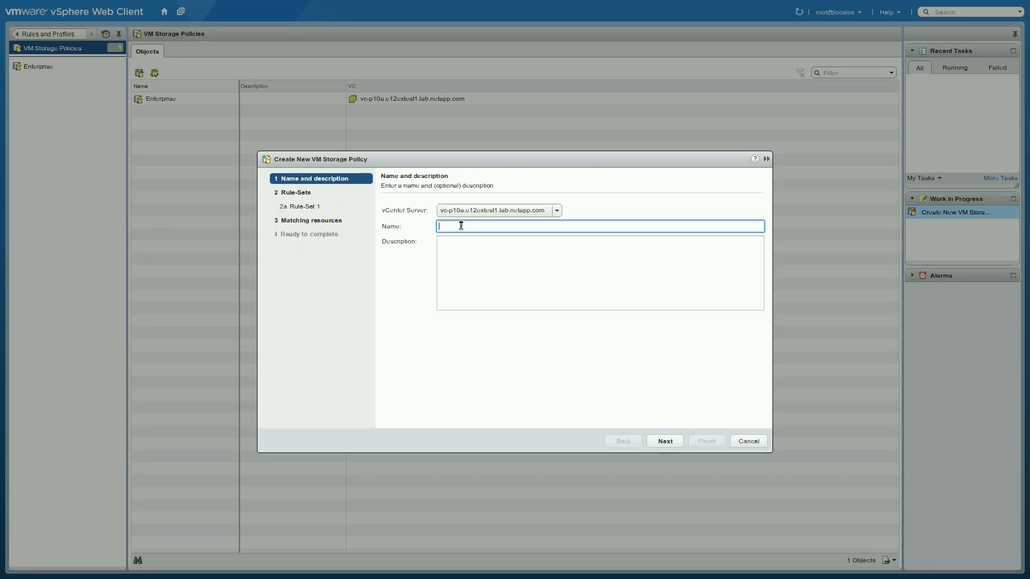
pyautogui.write('Value')
pyautogui.click(660, 442)
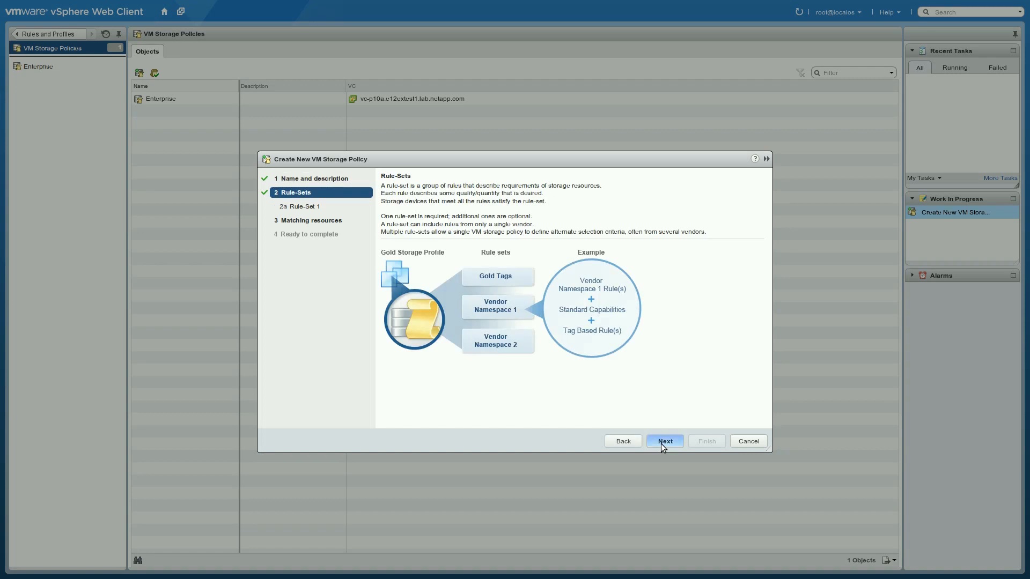
pyautogui.click(661, 442)
# Base the Value policy's rule set on NTAP capabilities and add Deduplication
pyautogui.click(590, 227)
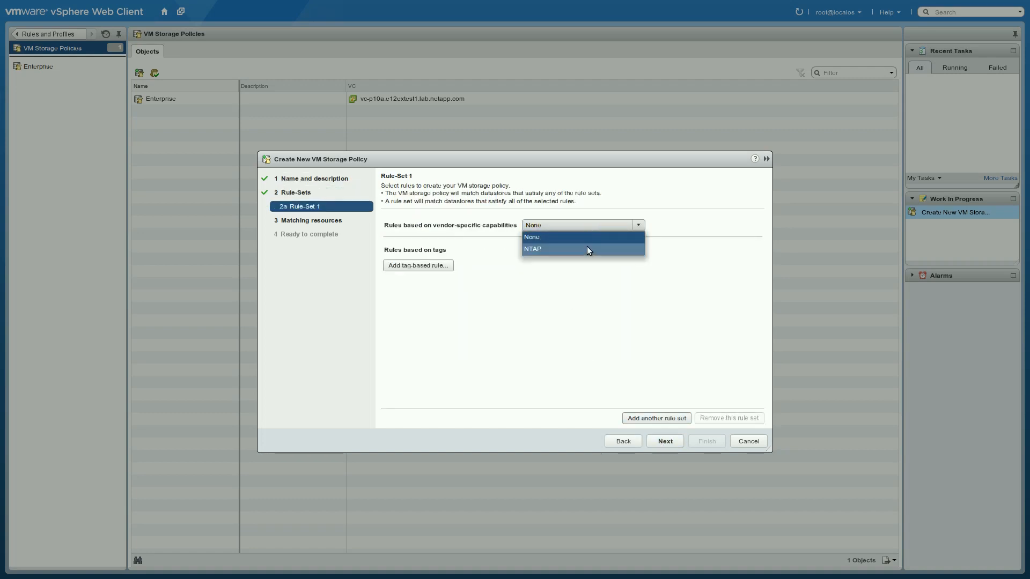
pyautogui.click(587, 246)
pyautogui.click(499, 241)
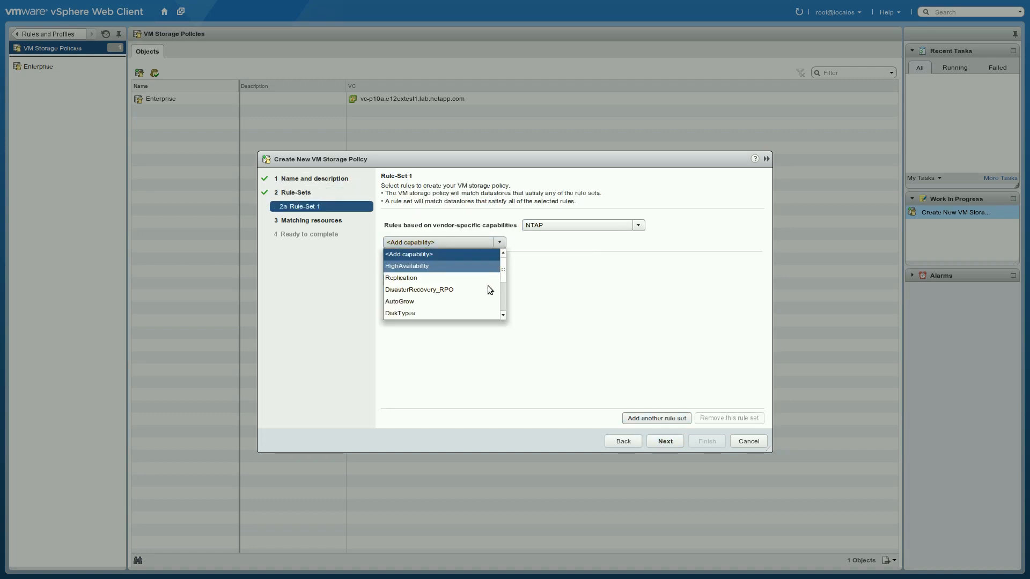
pyautogui.scroll(-1, 484, 288)
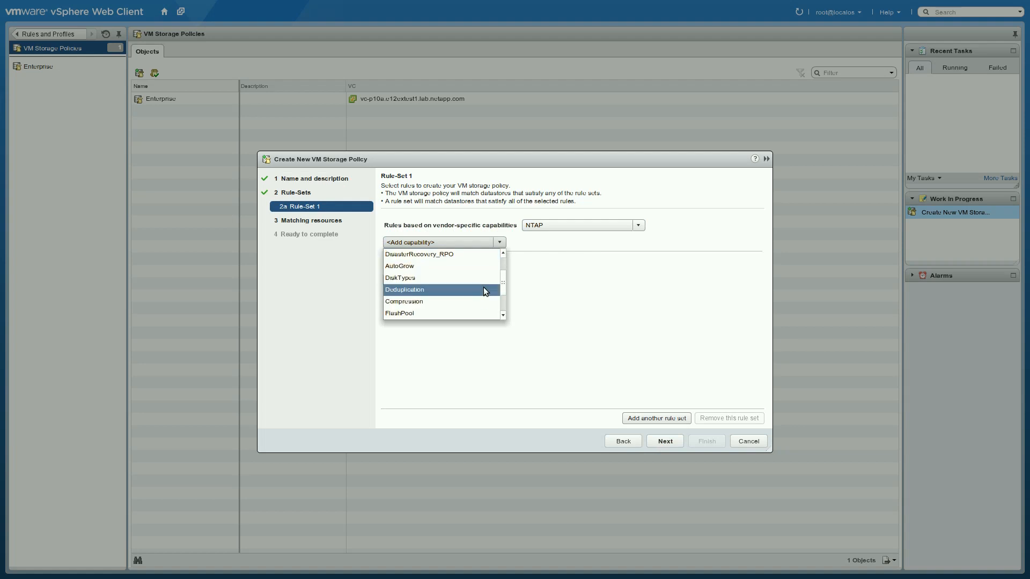
pyautogui.click(484, 288)
# Add the MaxThroughput_IOPS capability to the rule set with a value of 1000.0000
pyautogui.click(500, 259)
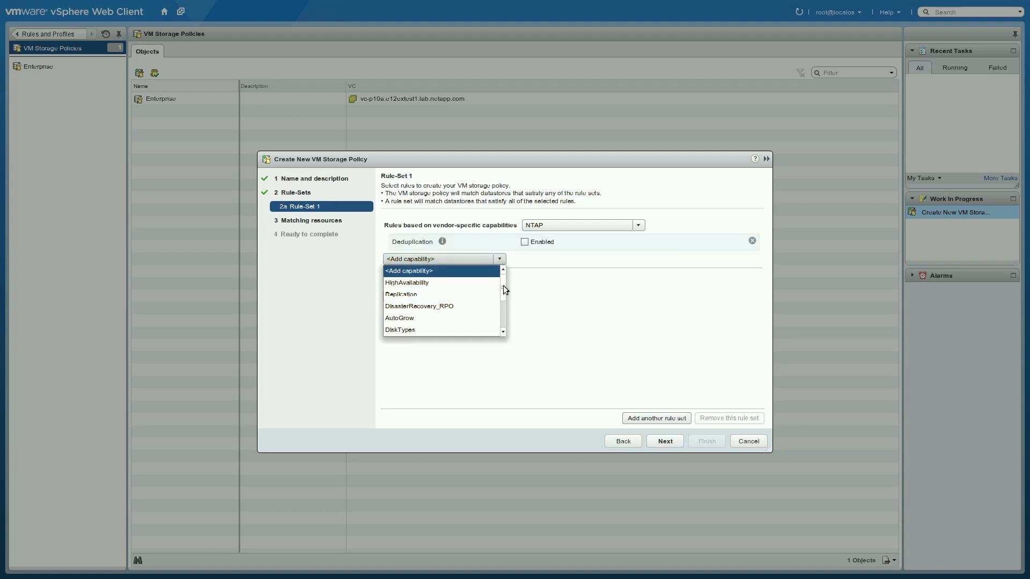
pyautogui.moveTo(504, 299); pyautogui.dragTo(504, 323)
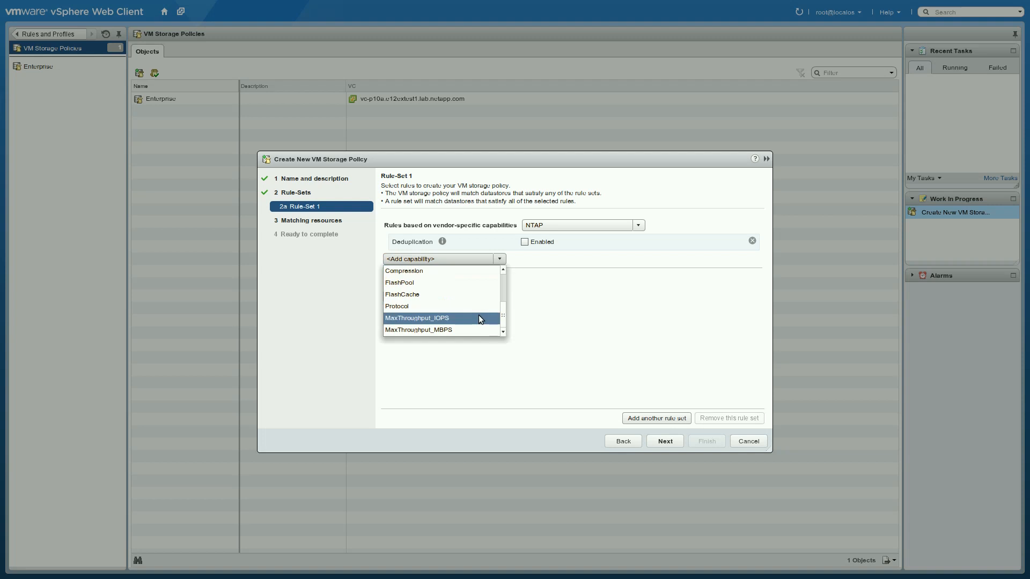
pyautogui.click(479, 315)
pyautogui.click(523, 261)
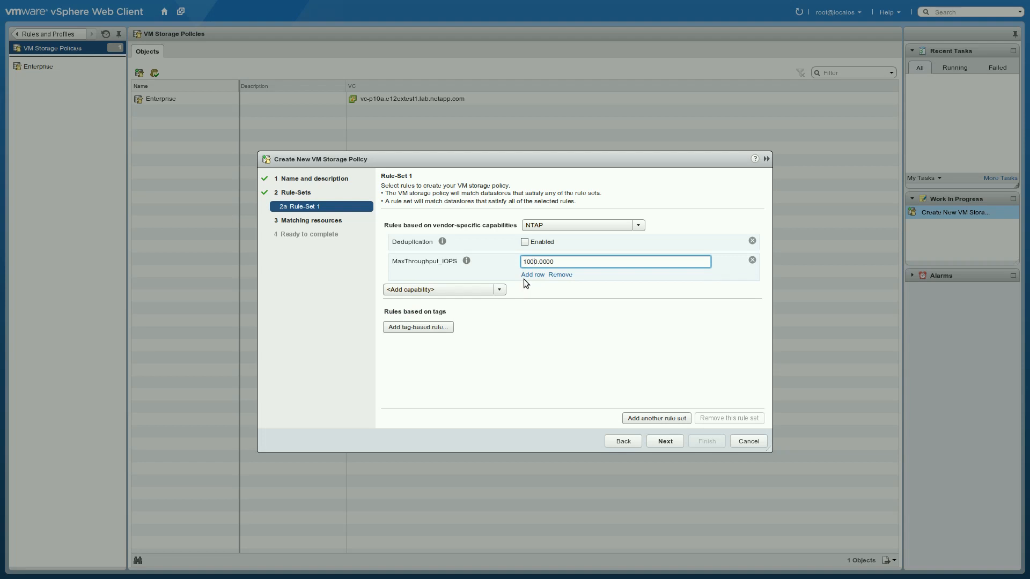
# Enable the Deduplication capability and finish creating the Value storage policy
pyautogui.click(524, 243)
pyautogui.click(673, 444)
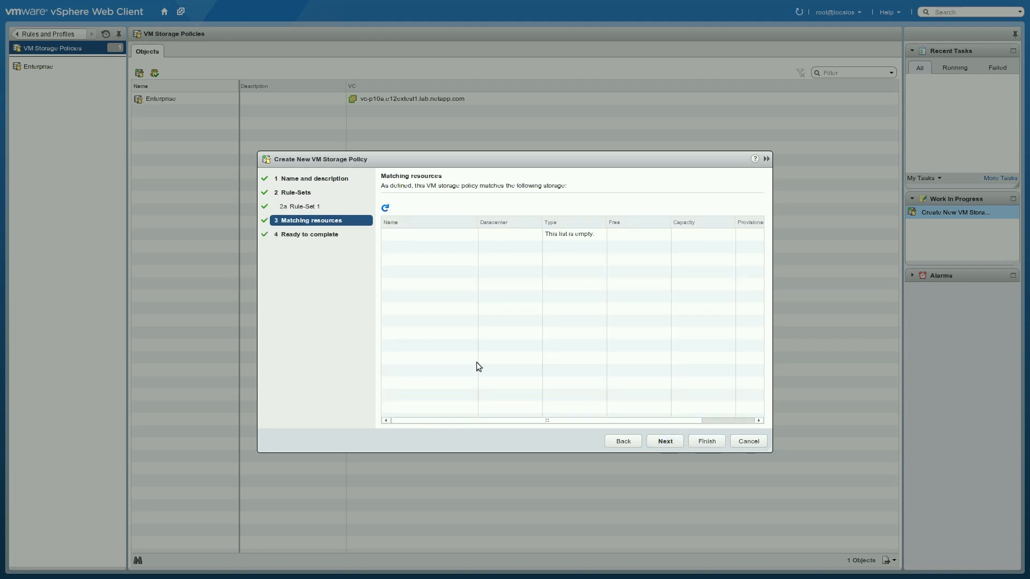
pyautogui.click(674, 439)
pyautogui.click(697, 438)
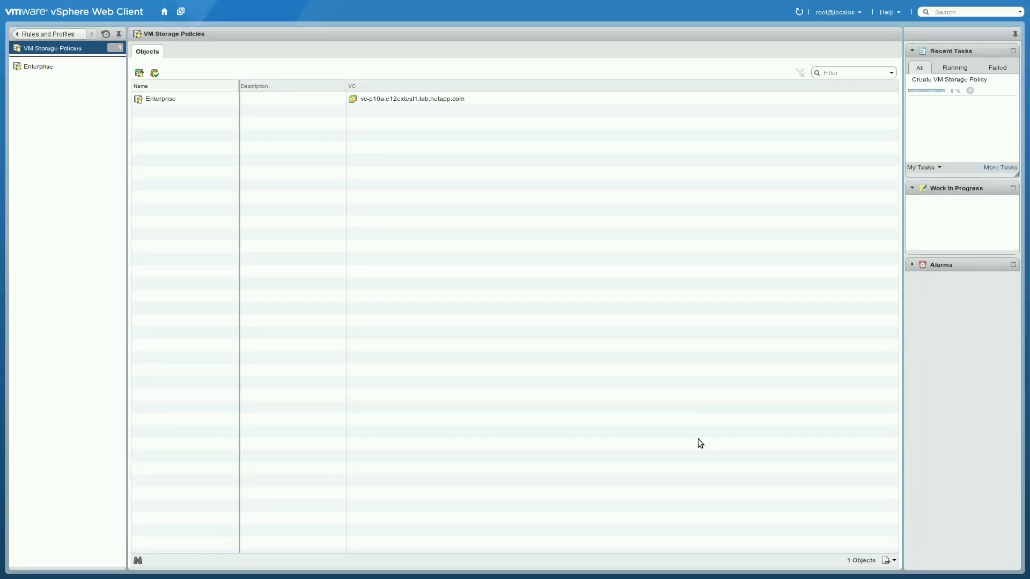